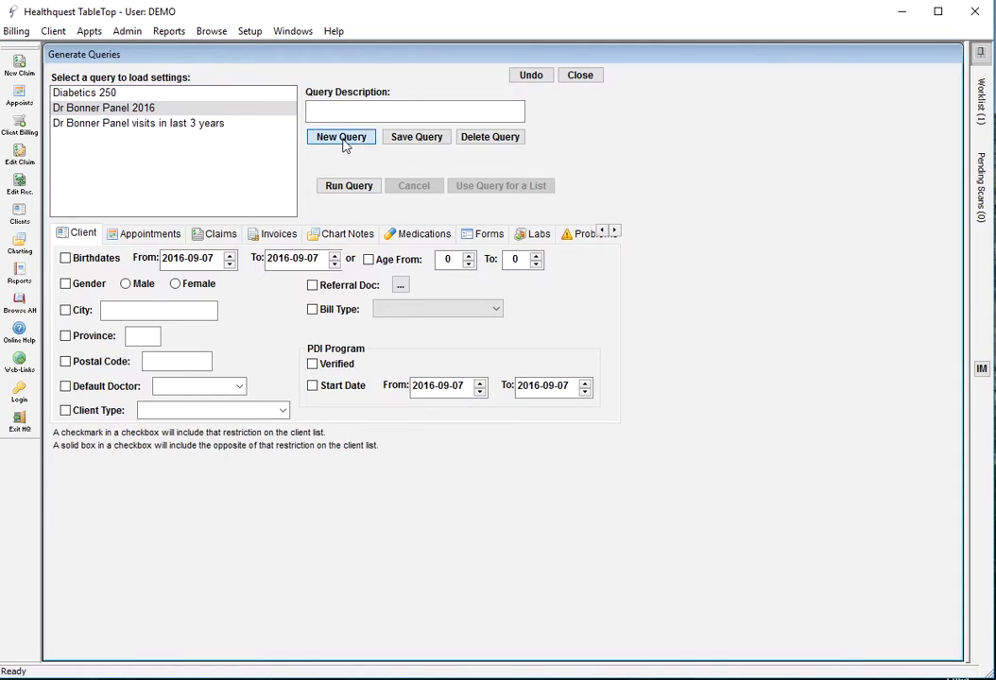
- Enter "test" as the description of the new query
click(316, 115)
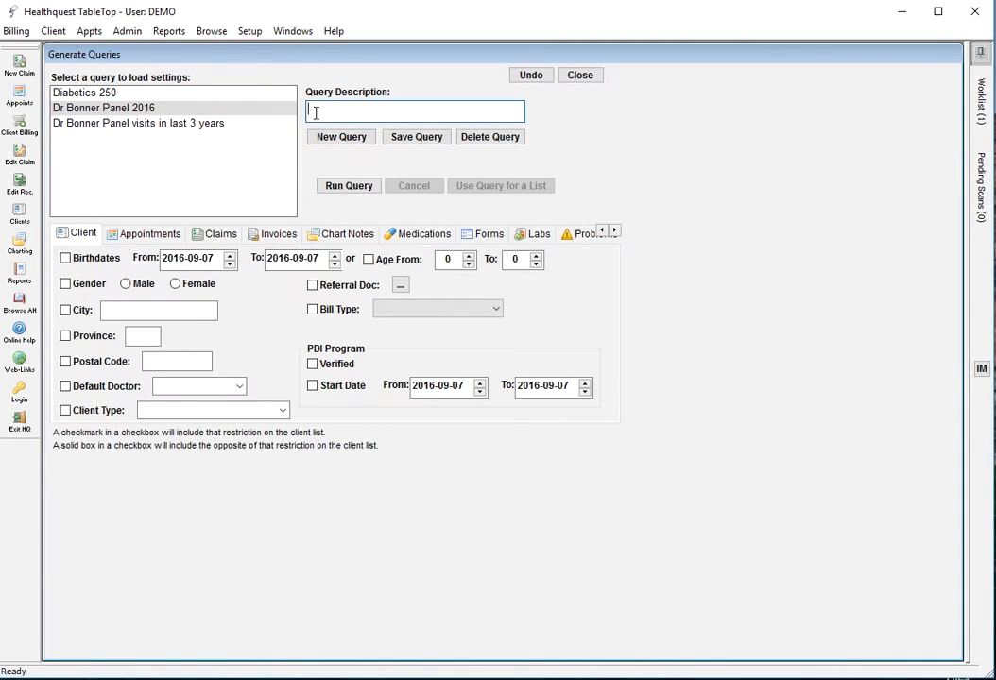
text(test)
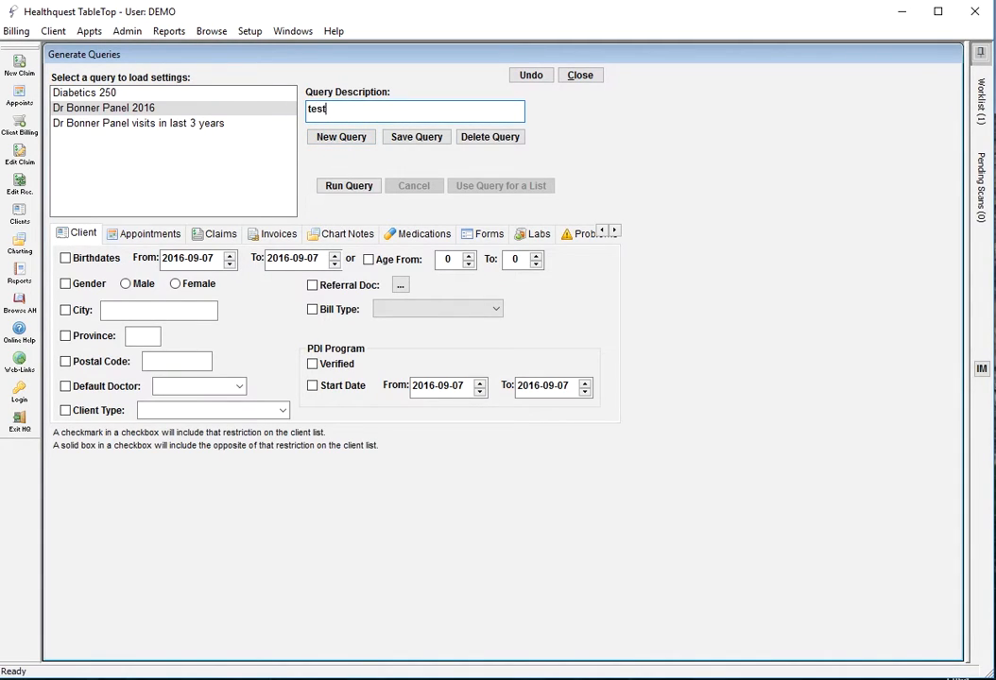
- Review the restrictions available in each query category, from Appointments, Claims and Invoices through Labs, Problems, Scans and Intake Forms
click(160, 239)
click(213, 240)
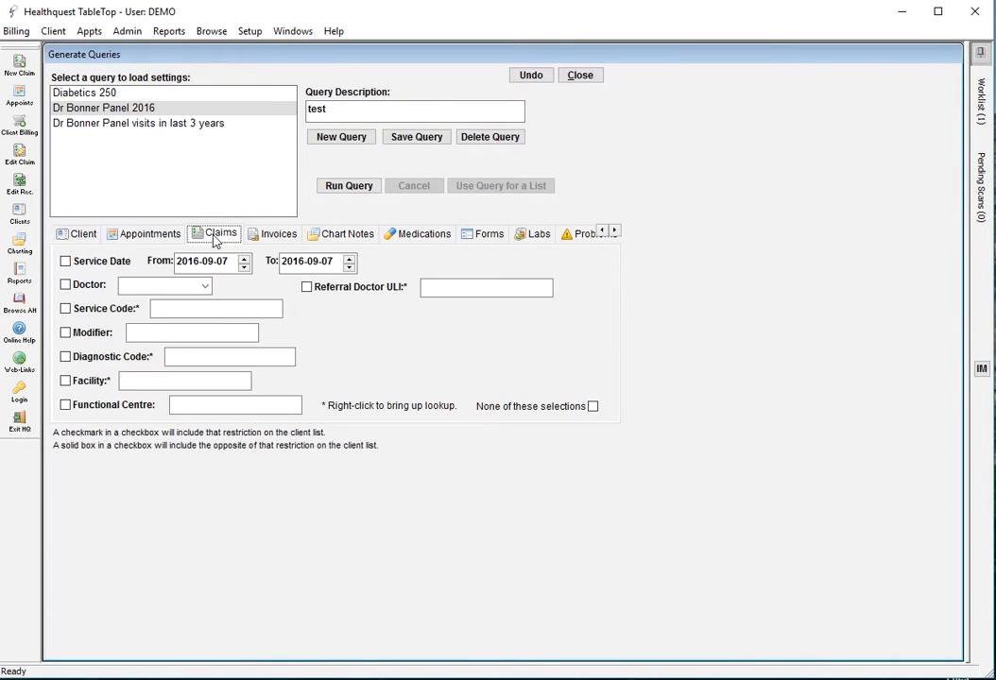
click(277, 236)
click(343, 236)
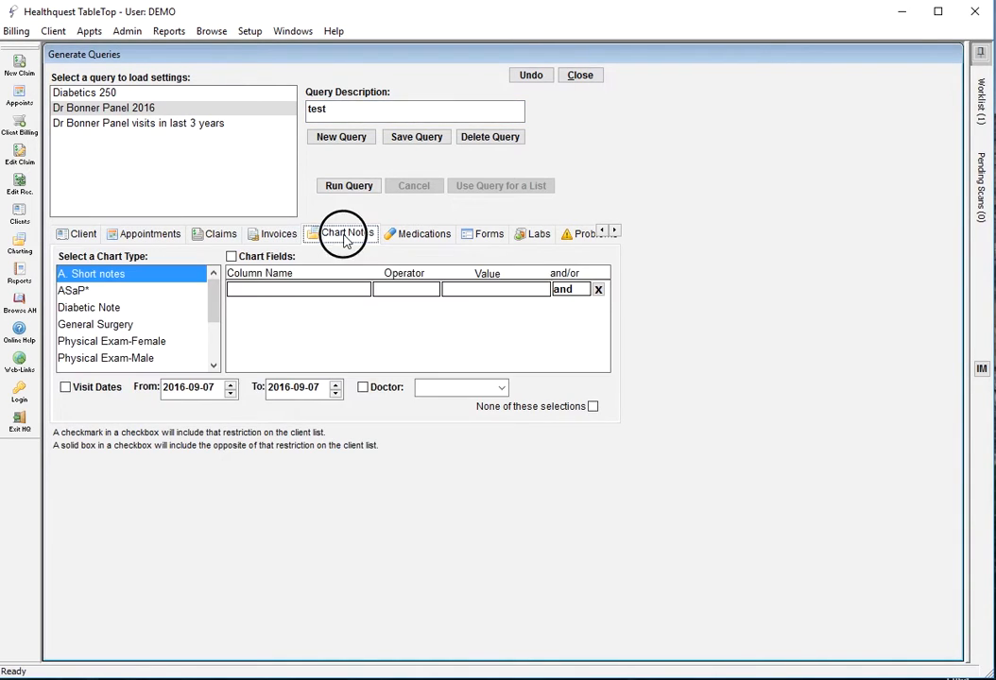
click(403, 240)
click(487, 238)
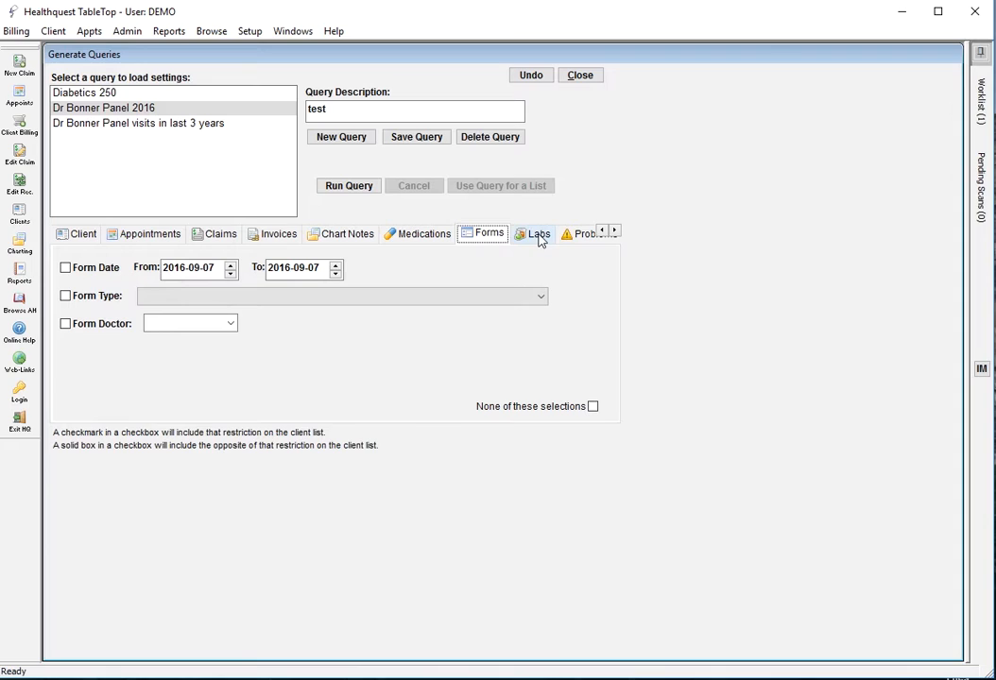
click(536, 236)
click(580, 236)
click(614, 232)
click(615, 231)
click(465, 233)
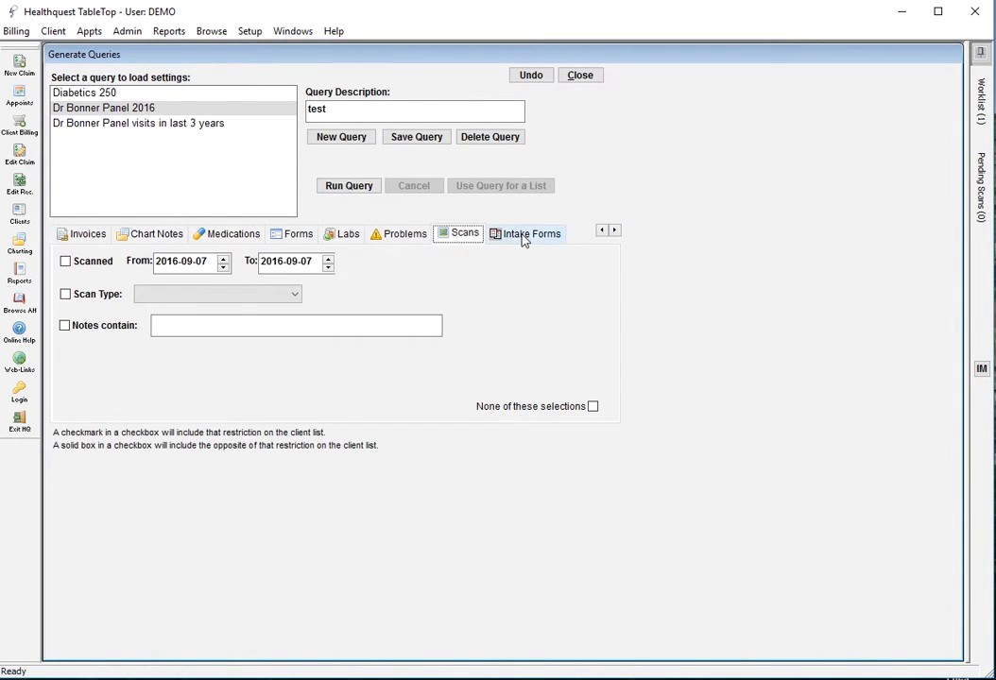
click(525, 236)
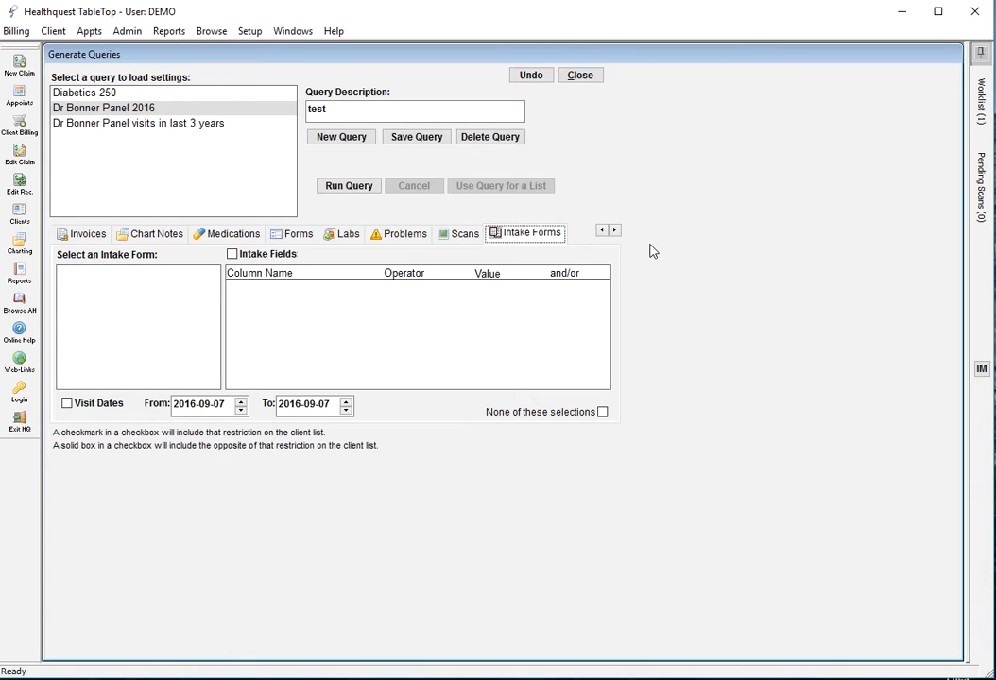
- Restrict the query's medications to the drug name "tylenol" and toggle the Active Rx Only restriction
click(232, 235)
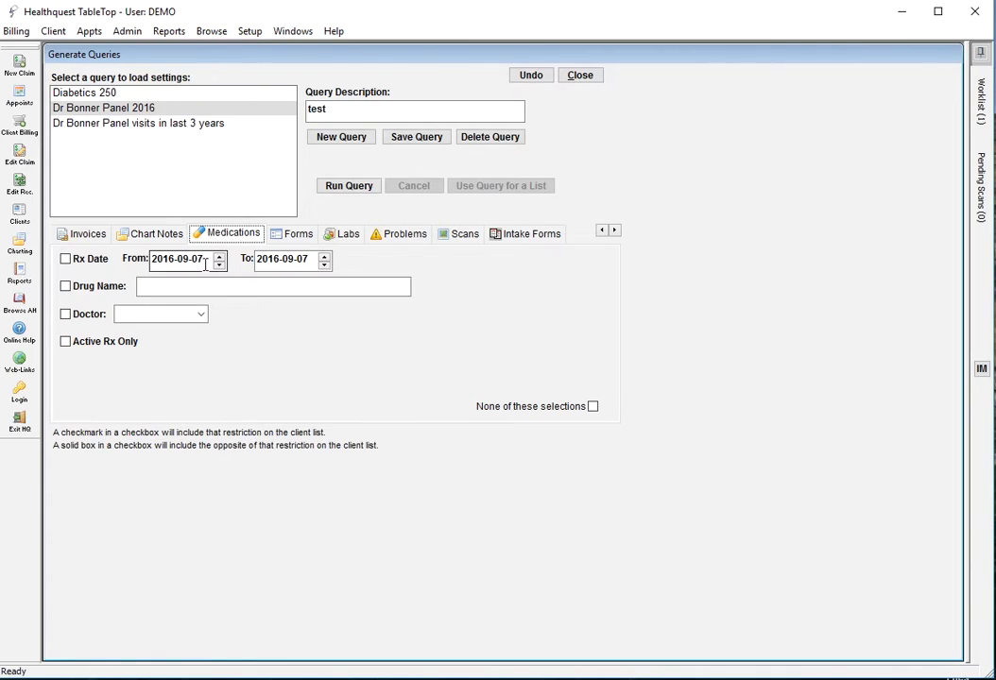
click(66, 287)
click(139, 285)
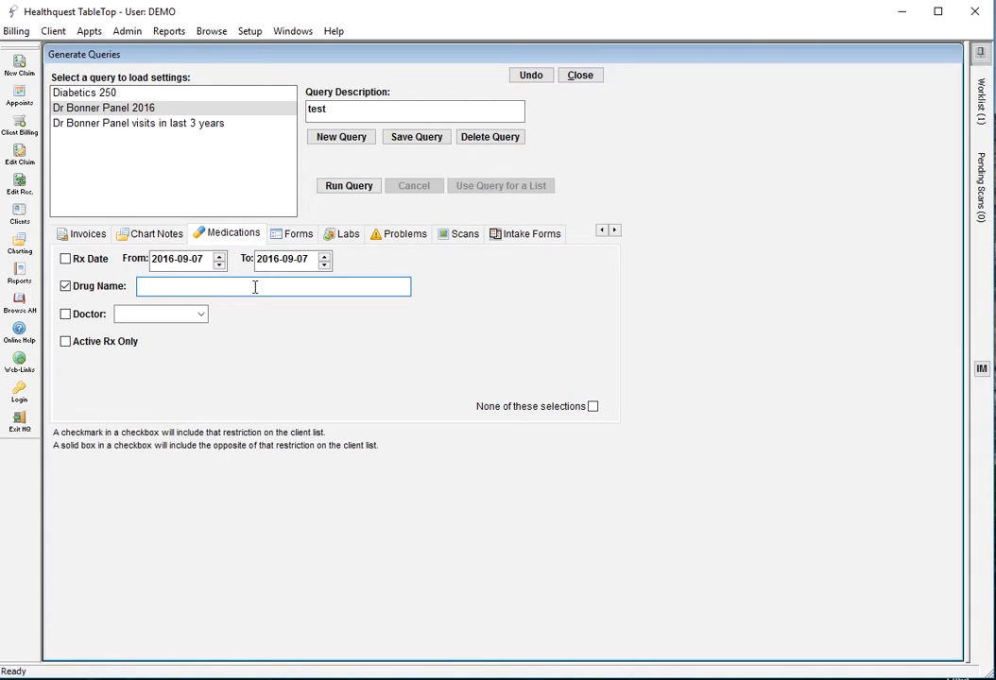
text(tylenol)
click(66, 343)
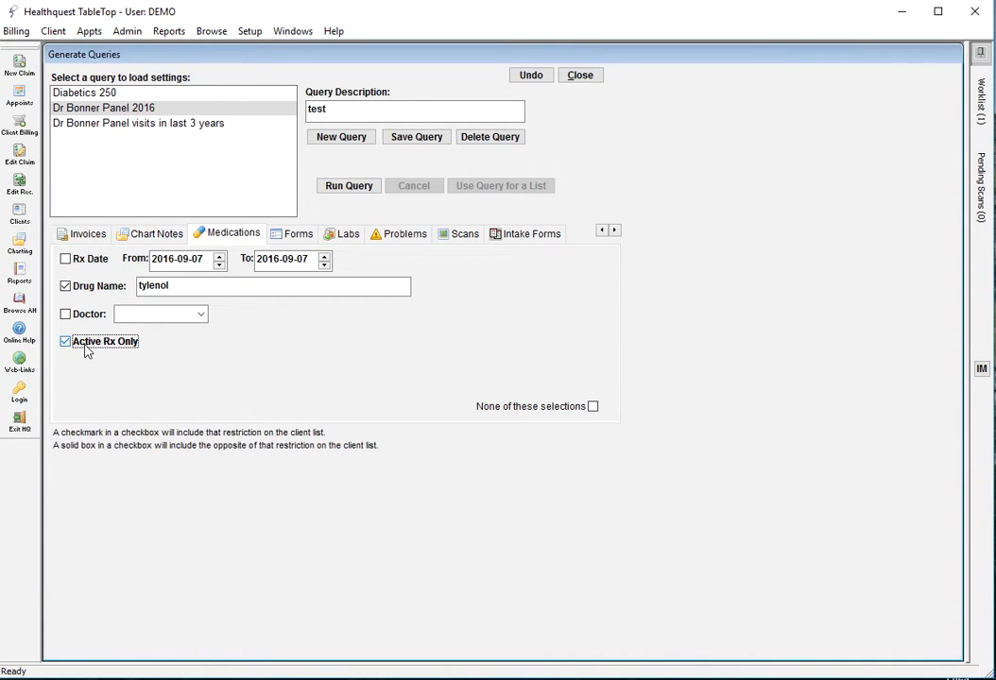
click(68, 346)
- Restrict the query's scans to the Discharge Summary scan type with notes containing "CCI"
click(464, 235)
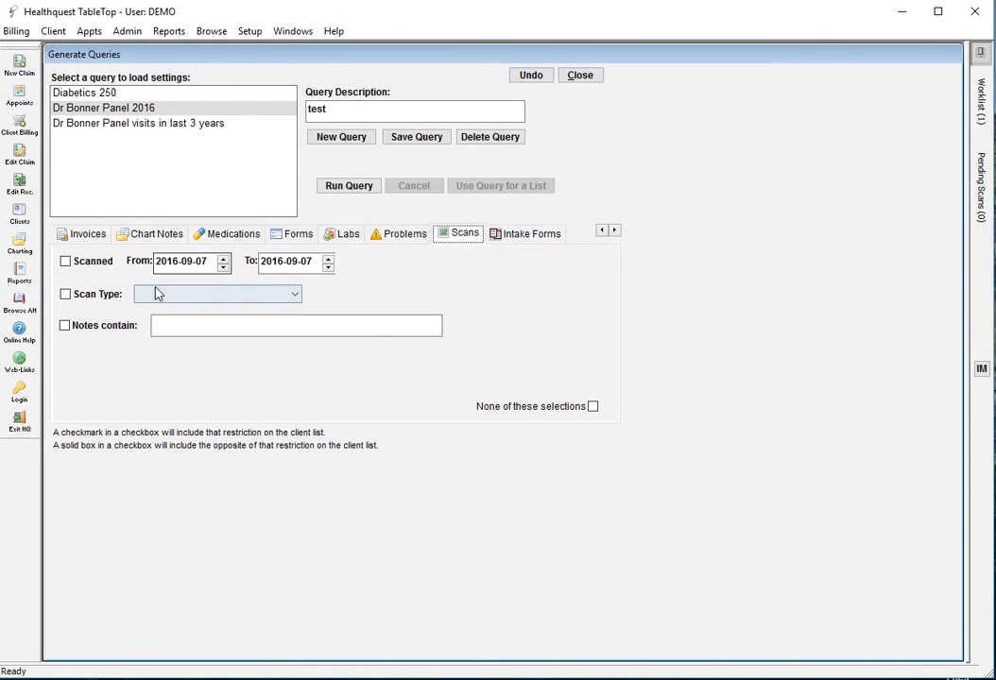
click(66, 295)
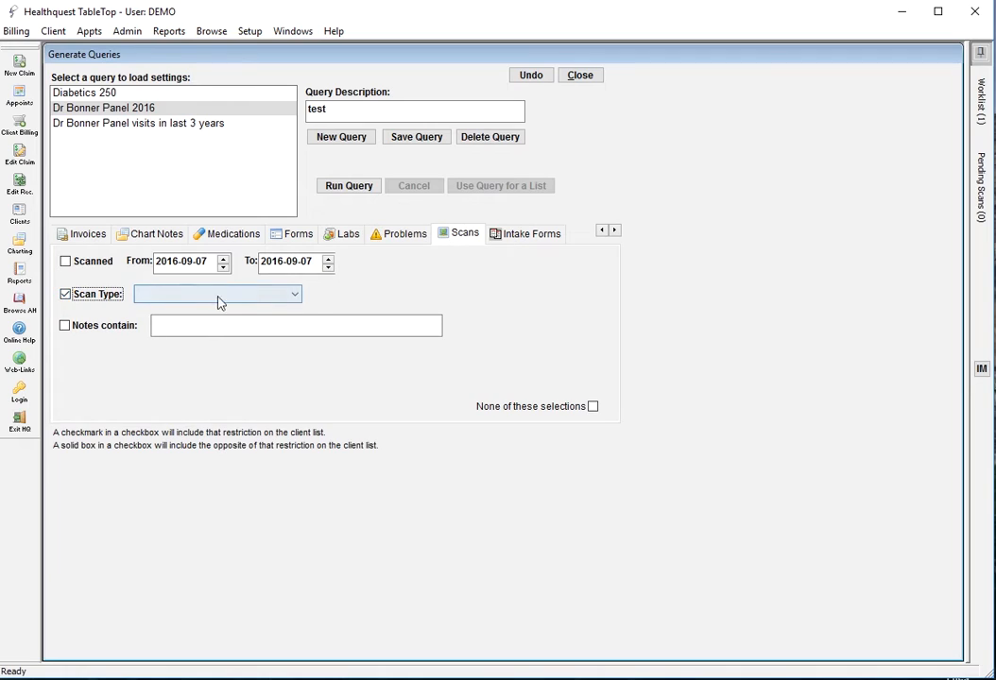
click(297, 296)
click(253, 348)
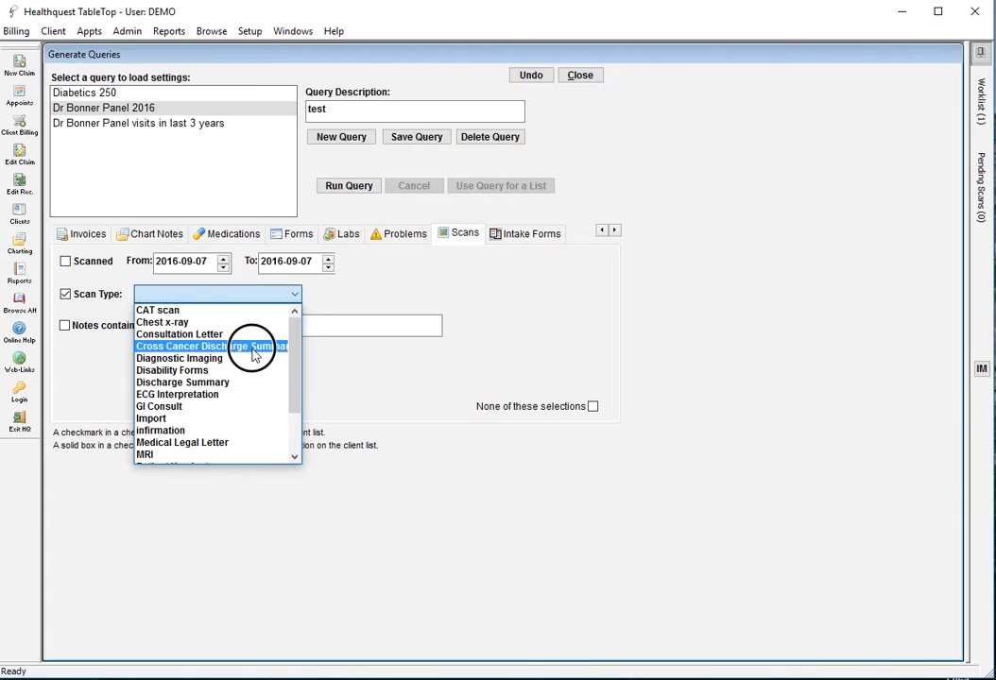
click(295, 295)
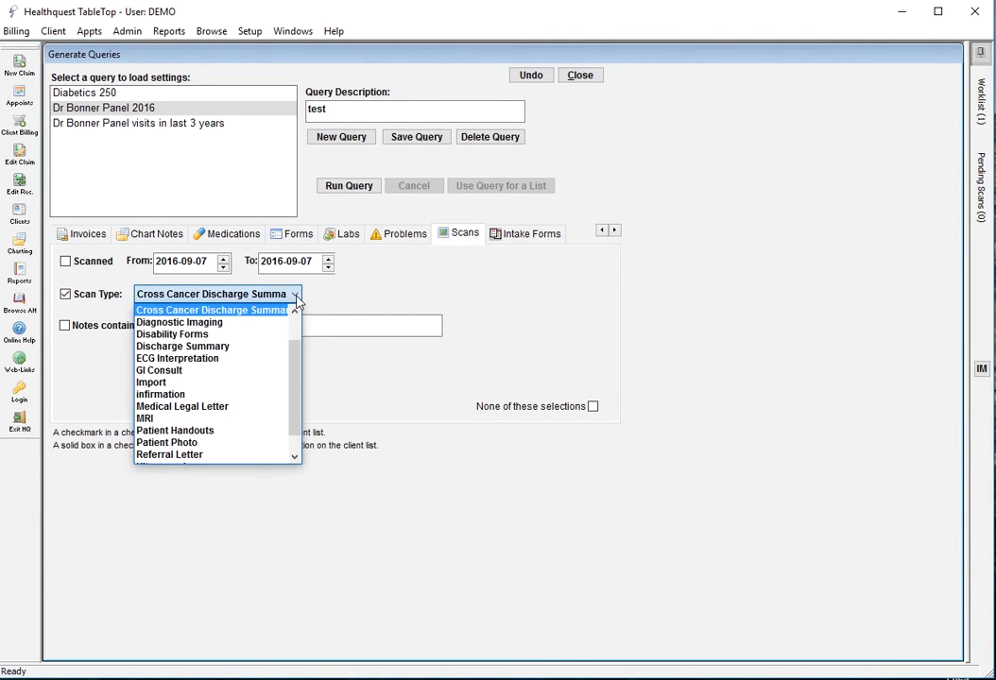
click(220, 347)
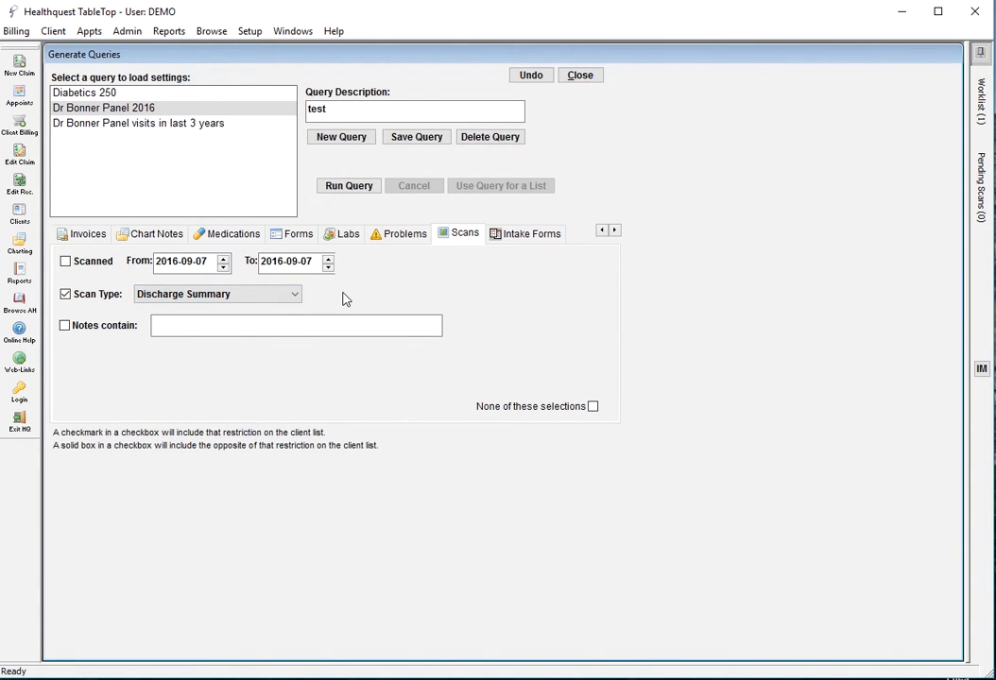
click(64, 326)
click(251, 324)
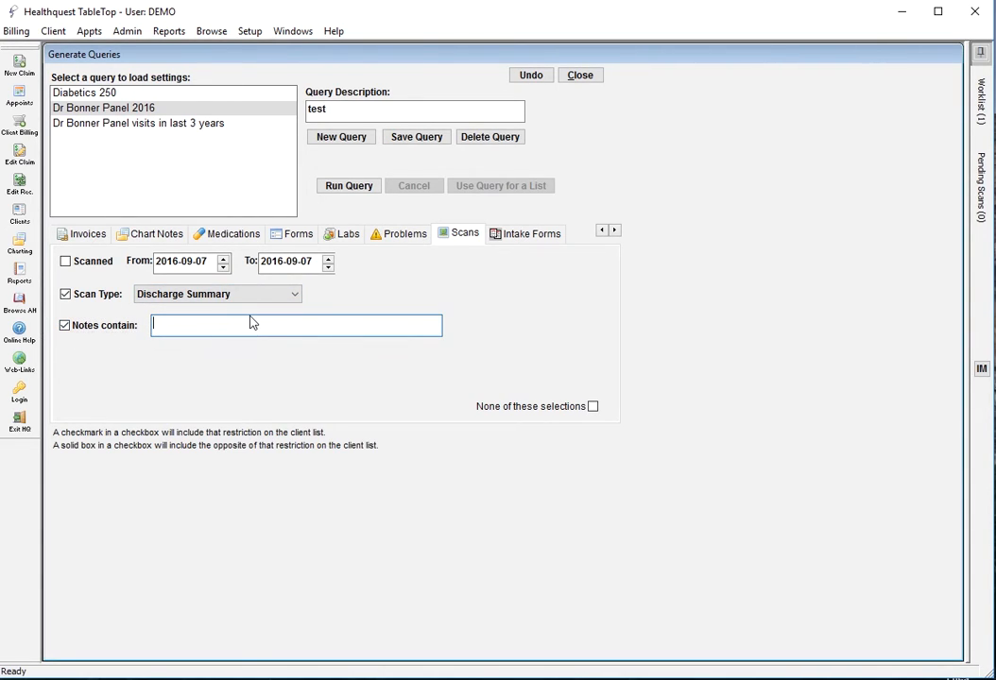
text(CCI)
- Restrict the query's clients to ages from 60 to 85
click(601, 231)
click(600, 230)
click(601, 230)
click(82, 234)
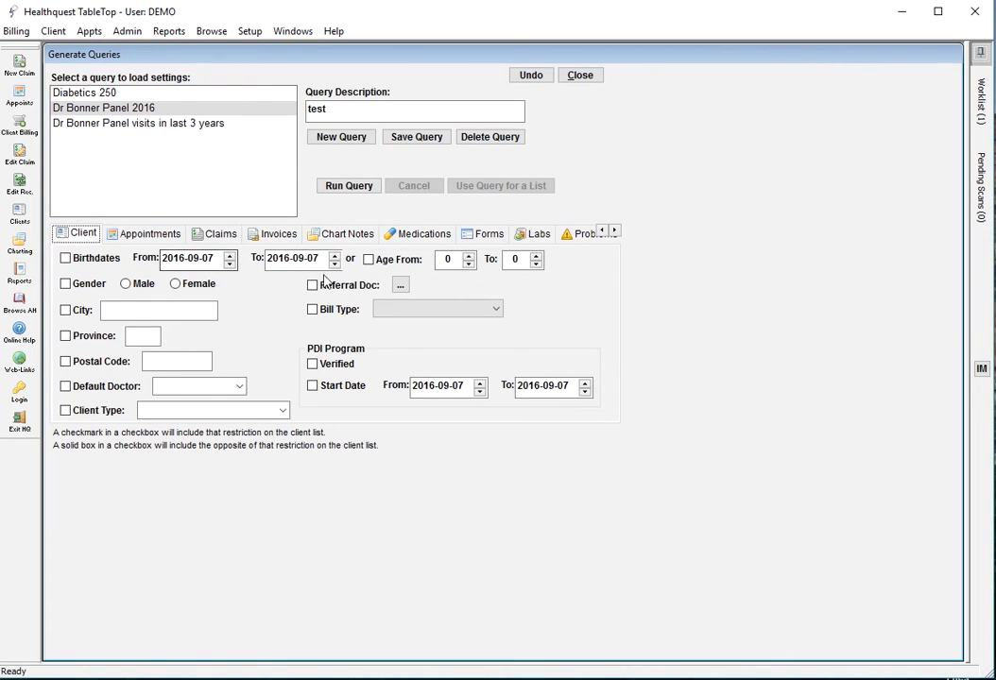
click(368, 259)
double_click(448, 259)
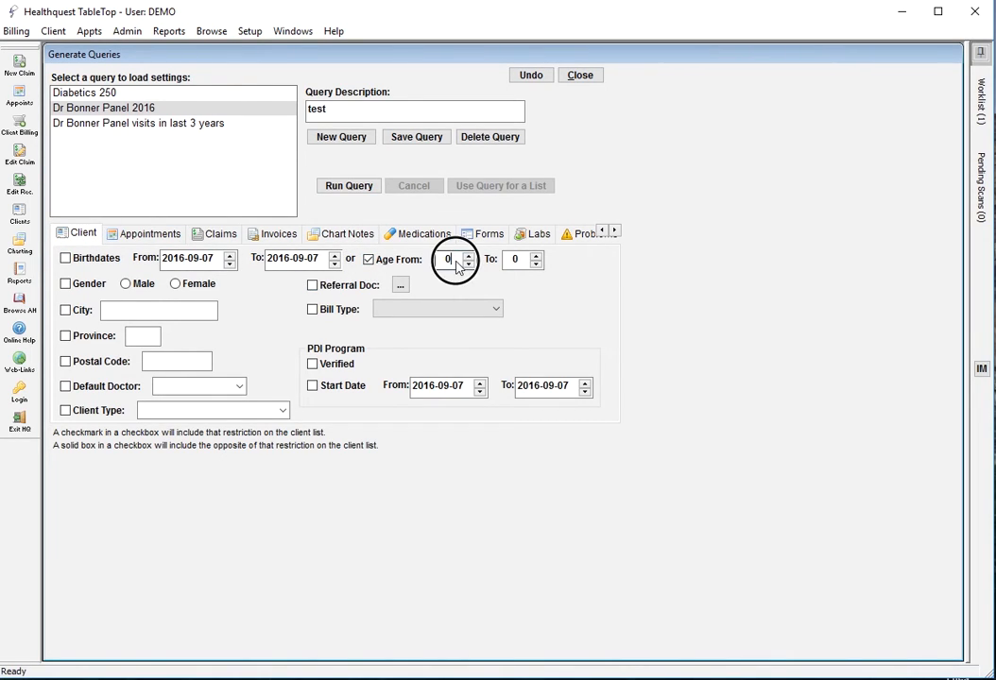
text(60)
click(518, 260)
text(85)
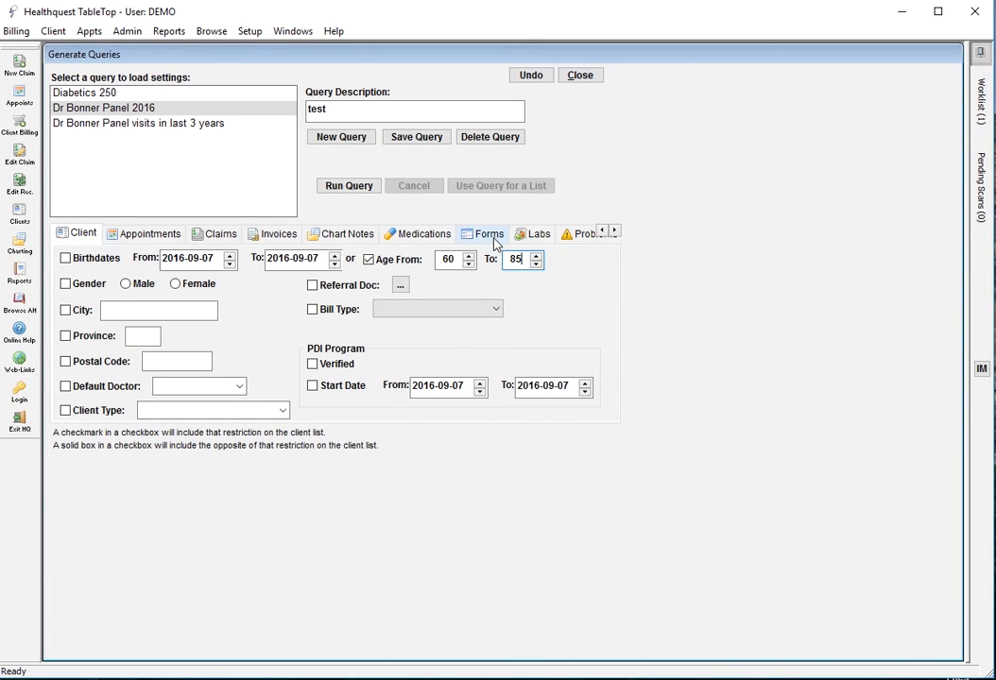
- Restrict the query's forms to the CHA Mini-Mental State form type
click(492, 236)
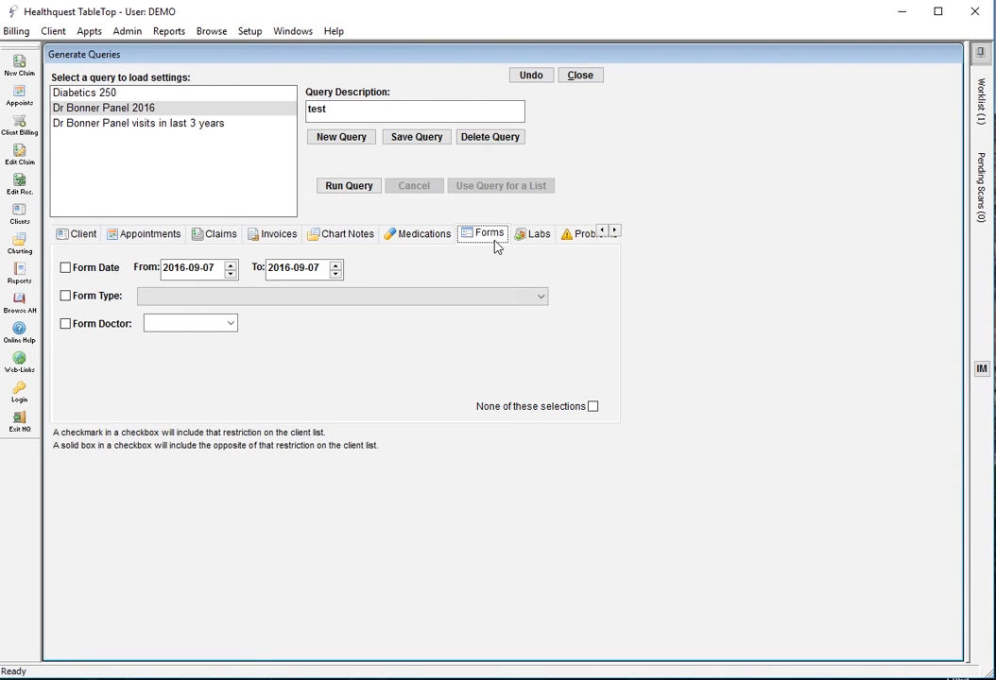
click(65, 296)
click(218, 296)
scroll(311, 302, down, 1)
scroll(311, 301, down, 12)
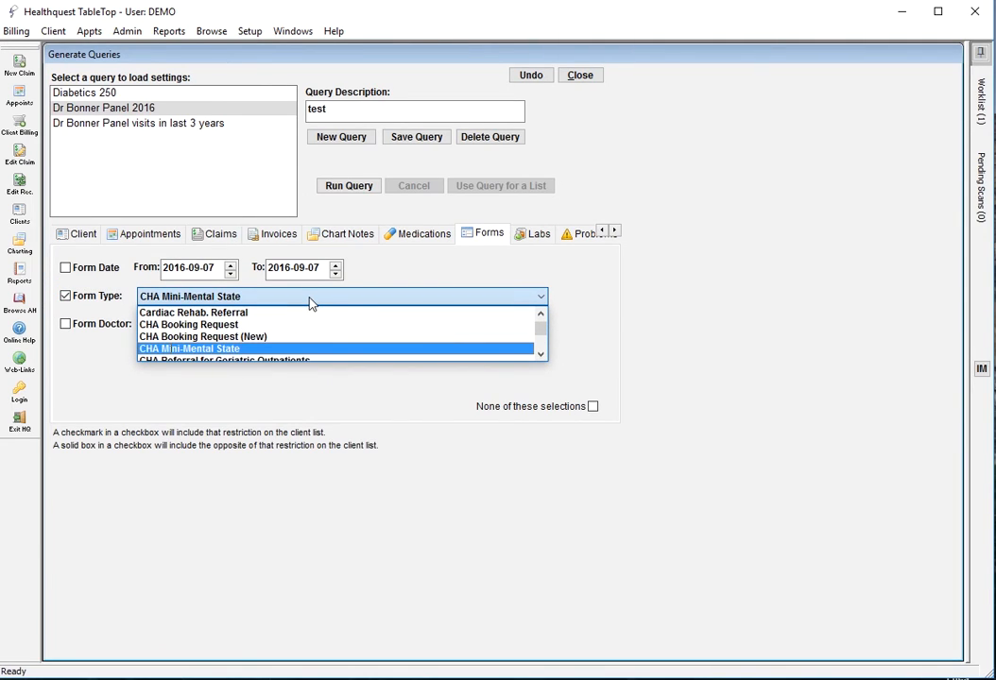
click(311, 302)
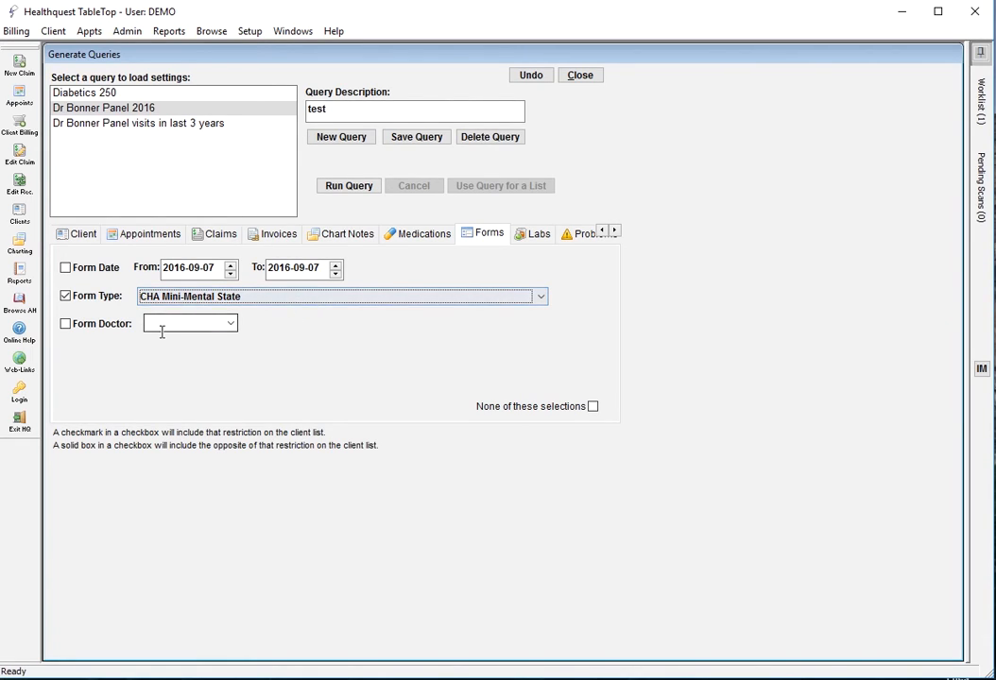
- Add a form doctor restriction with a doctor selected, and switch the Form Type restriction to its opposite, the solid box
click(66, 324)
click(231, 323)
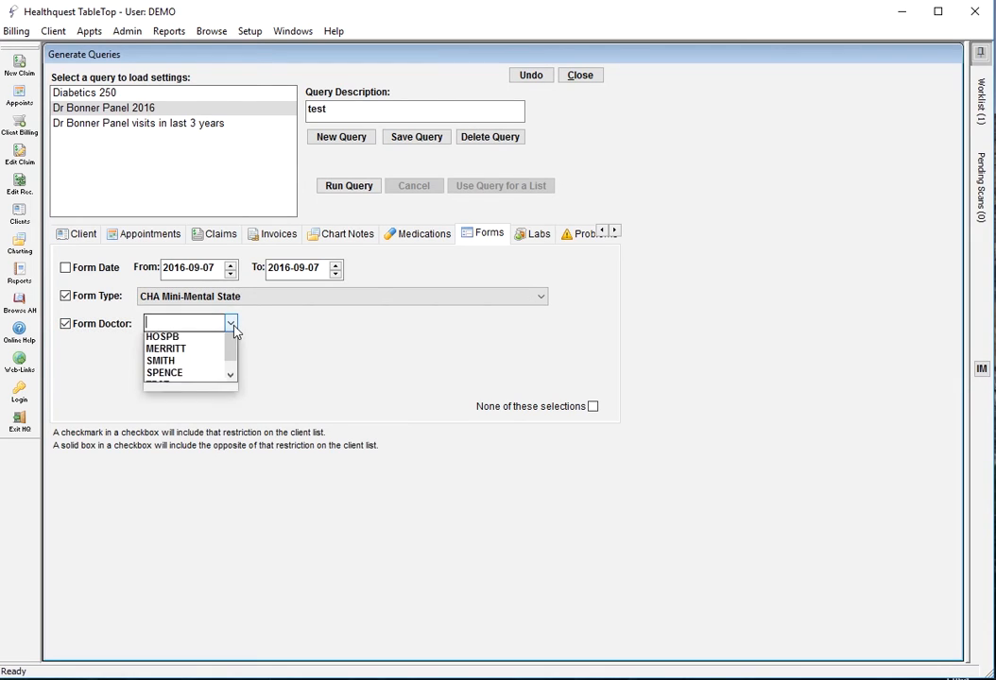
click(188, 340)
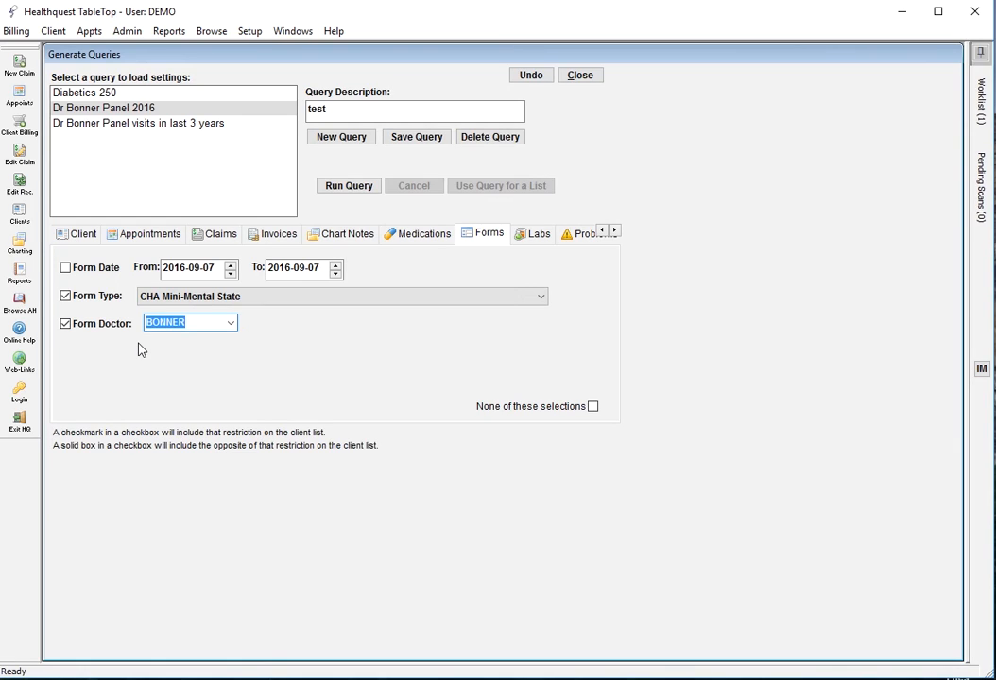
click(66, 299)
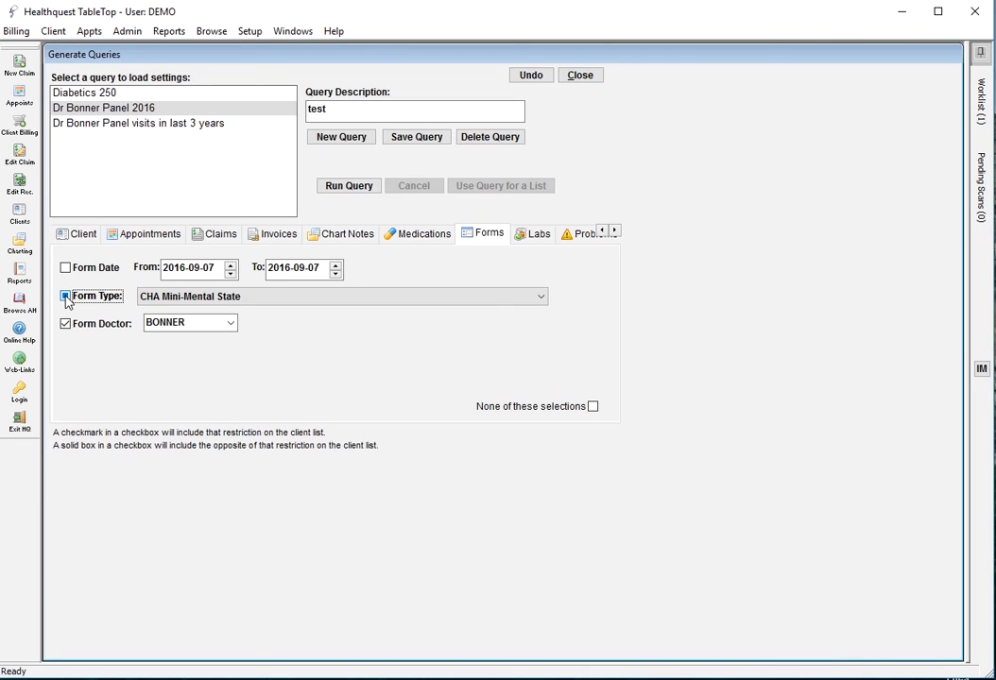